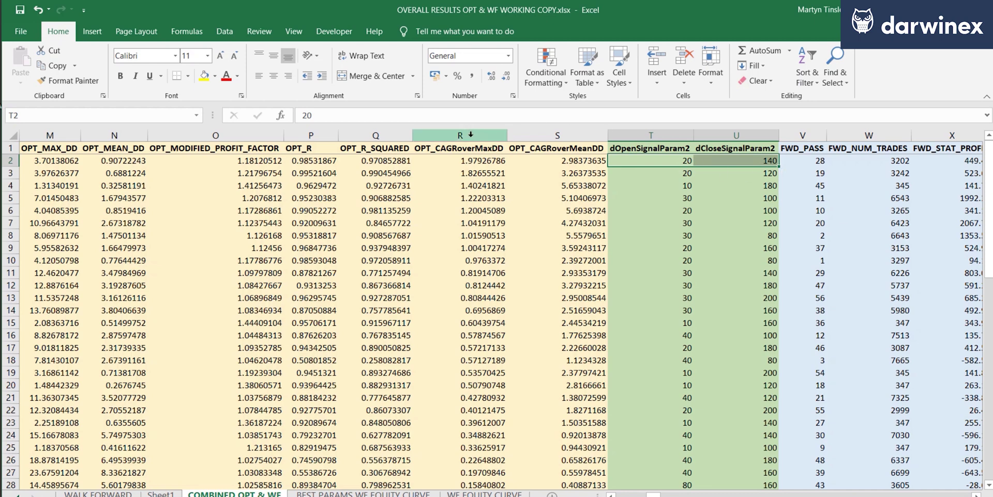
Insert a scatter chart plotting the FWD_CAGRoverMaxDD column against the OPT_CAGRoverMaxDD column and enlarge it
left_click(470, 134)
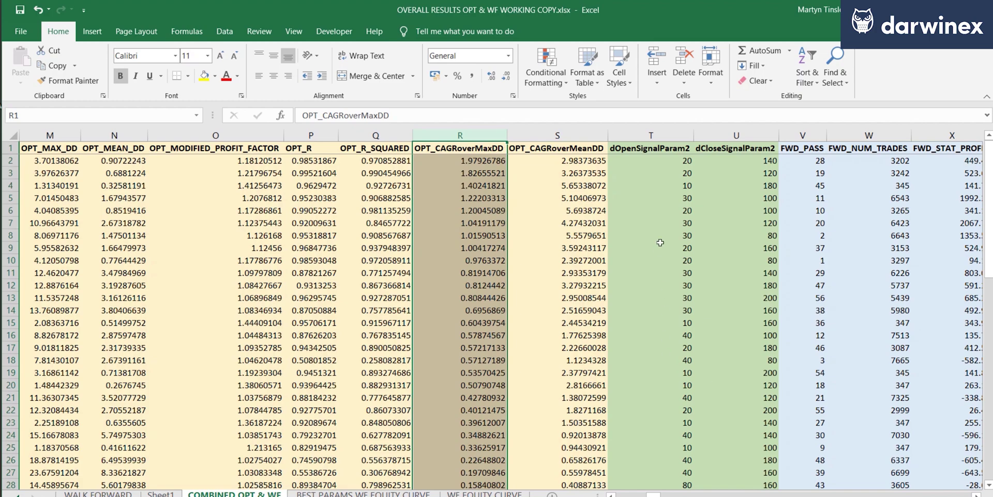
scroll(938, 485, "right", 2)
scroll(501, 312, "right", 15)
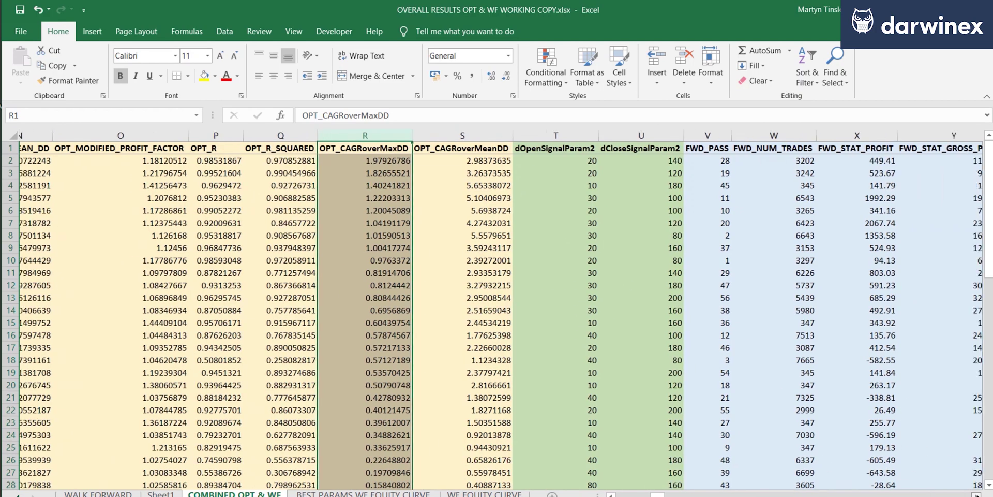
scroll(501, 312, "right", 6)
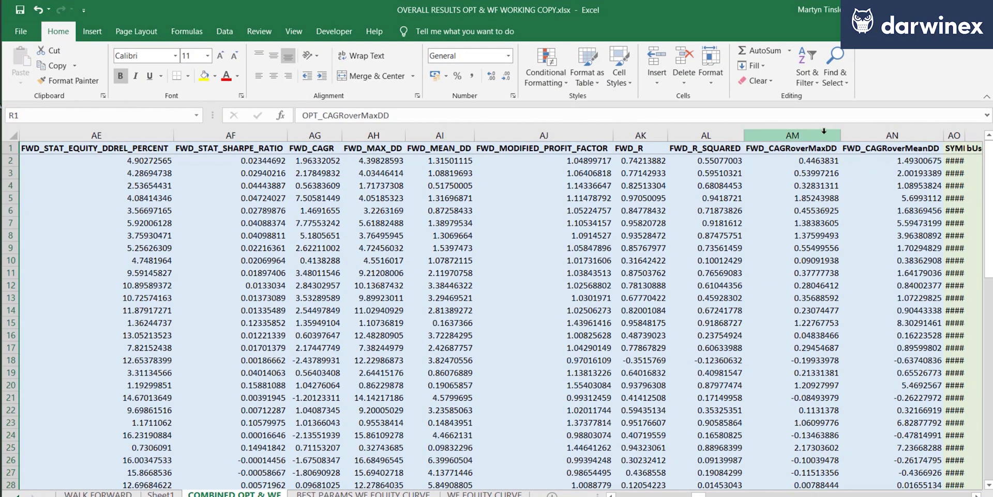
left_click(805, 135)
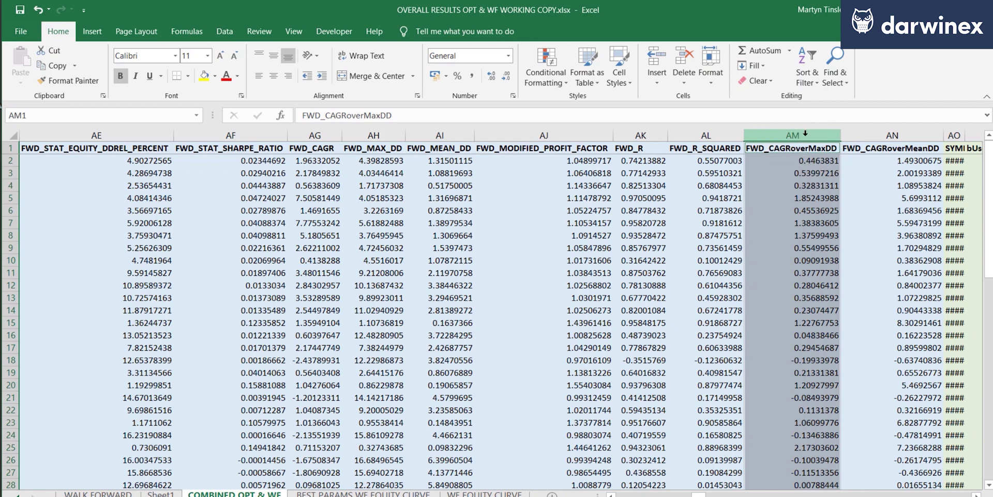
left_click(92, 31)
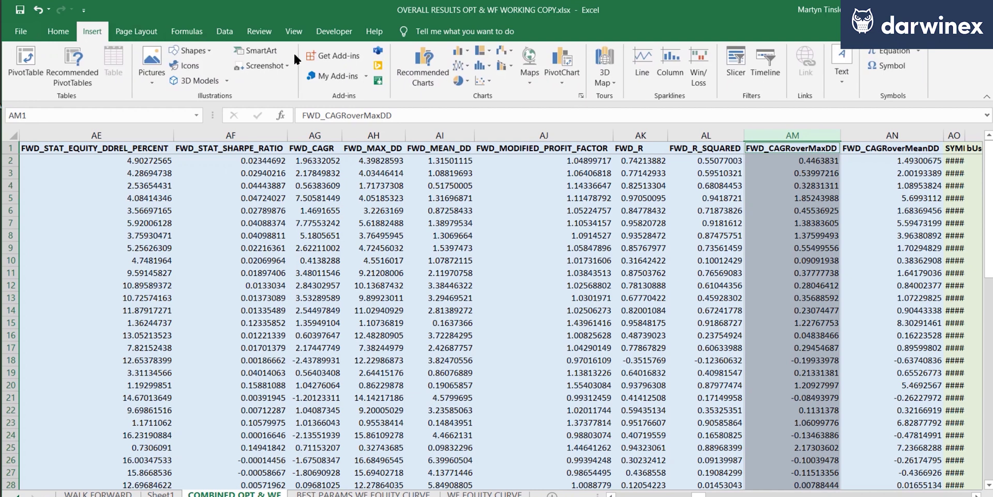
left_click(461, 62)
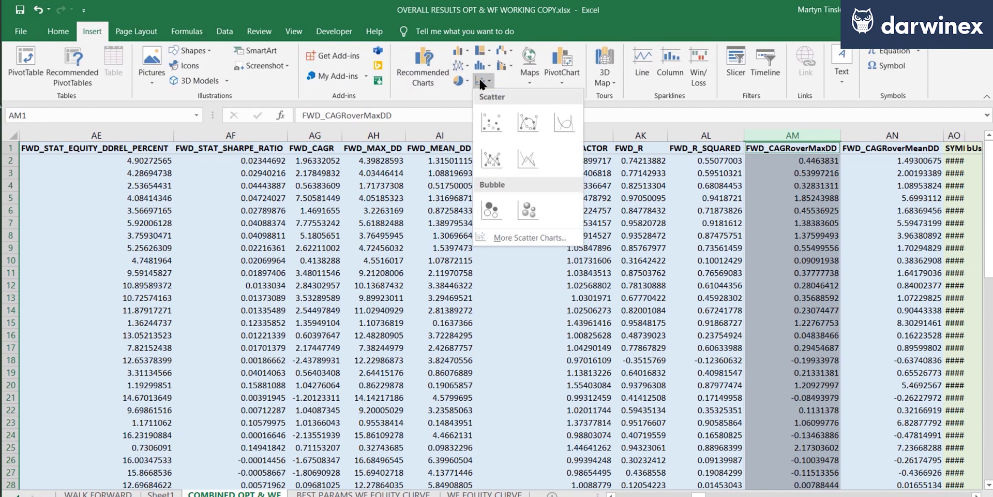
left_click(490, 120)
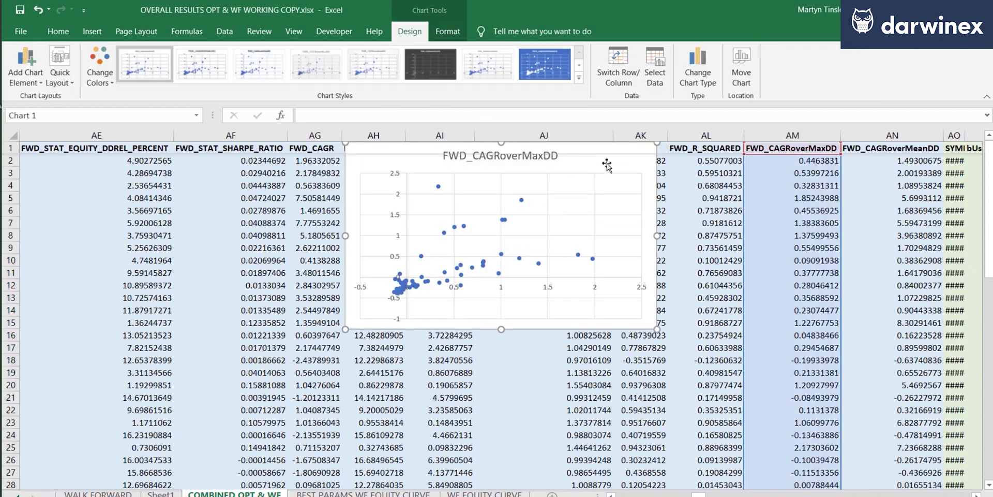
left_click_drag(656, 326, 913, 449)
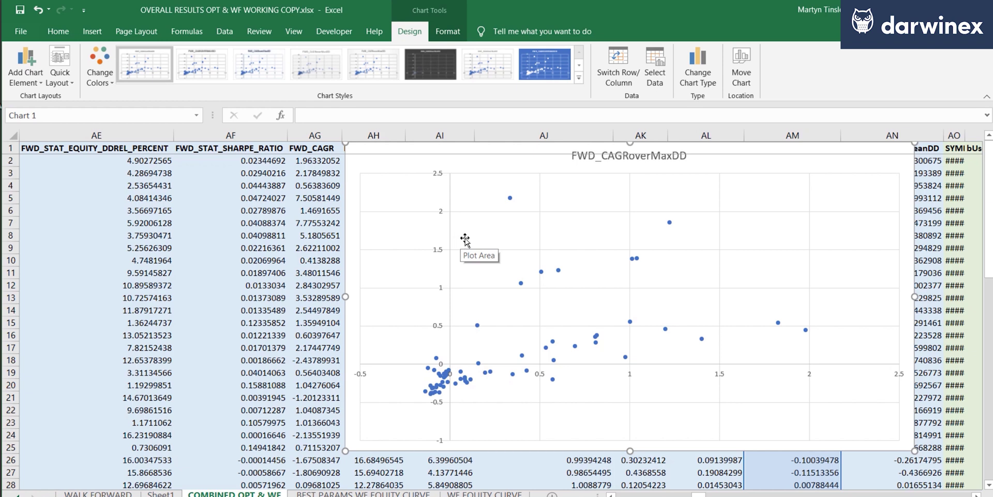
Add a linear trendline with its R-squared value to the FWD_CAGRoverMaxDD chart and move the chart below the first data rows
mouse_move(669, 223)
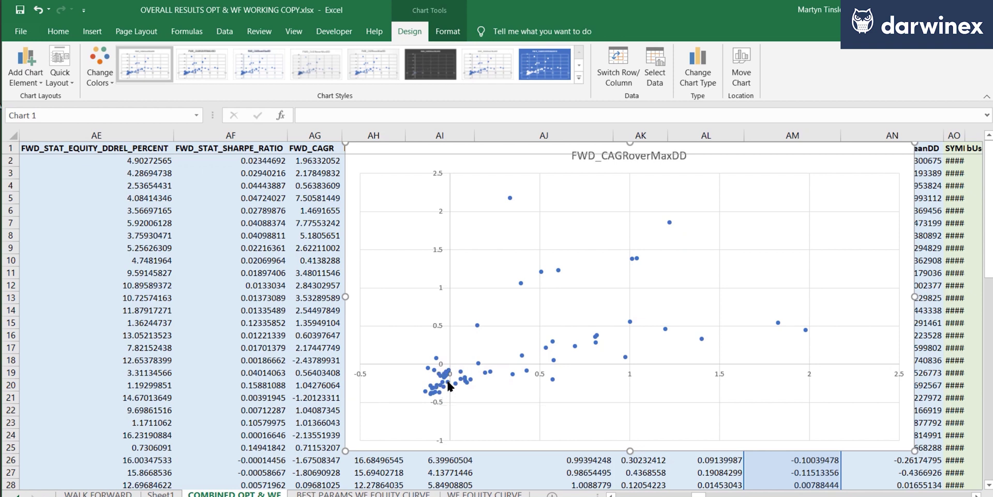
mouse_move(433, 362)
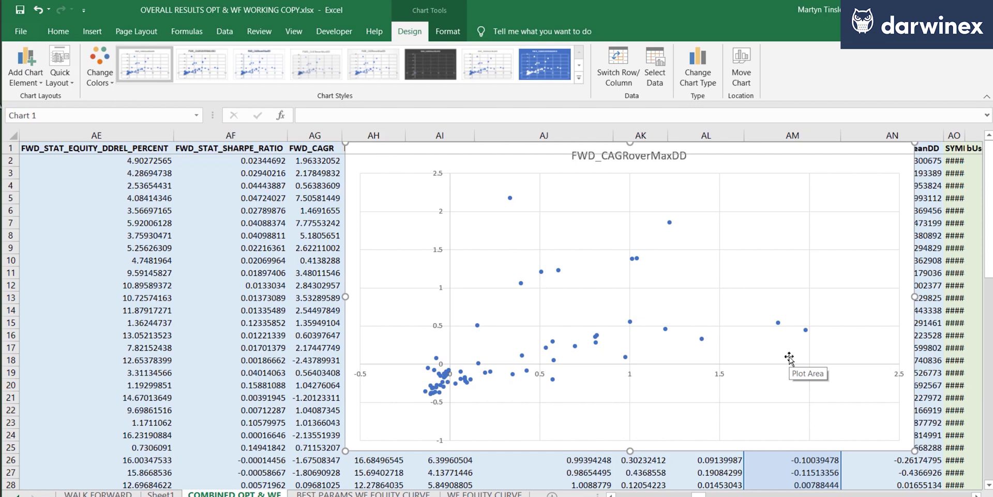
key("Down")
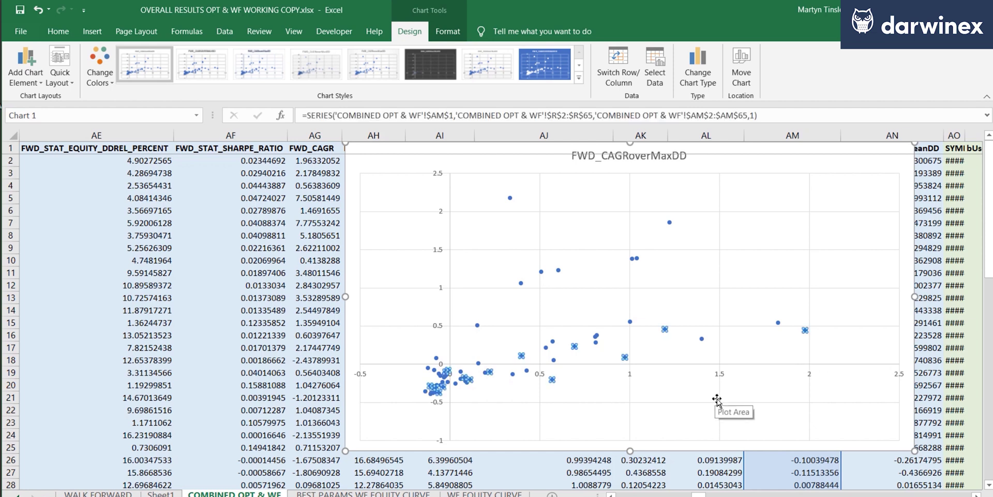
right_click(440, 390)
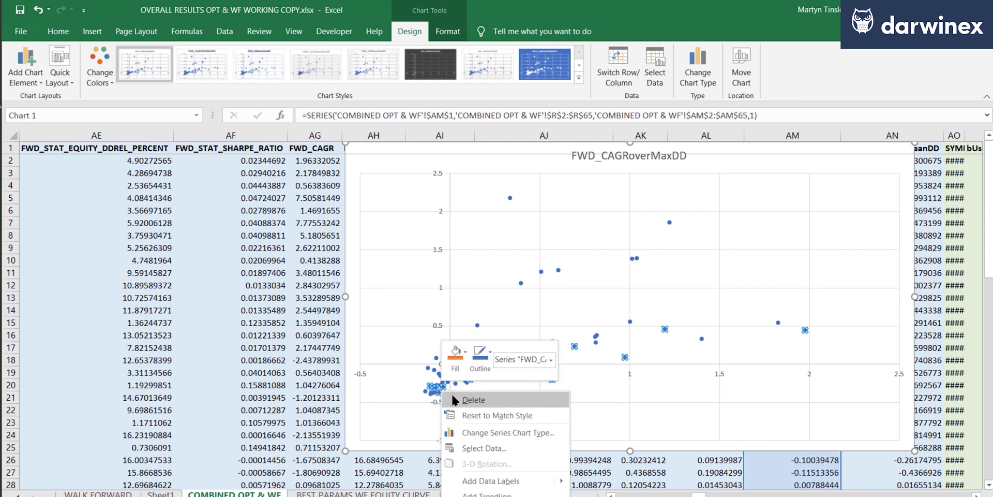
left_click(487, 493)
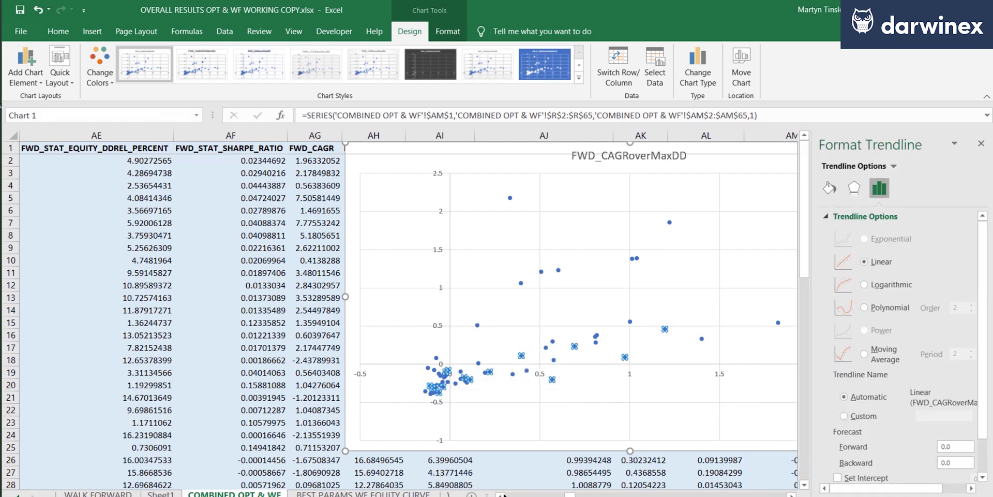
scroll(914, 468, "down", 2)
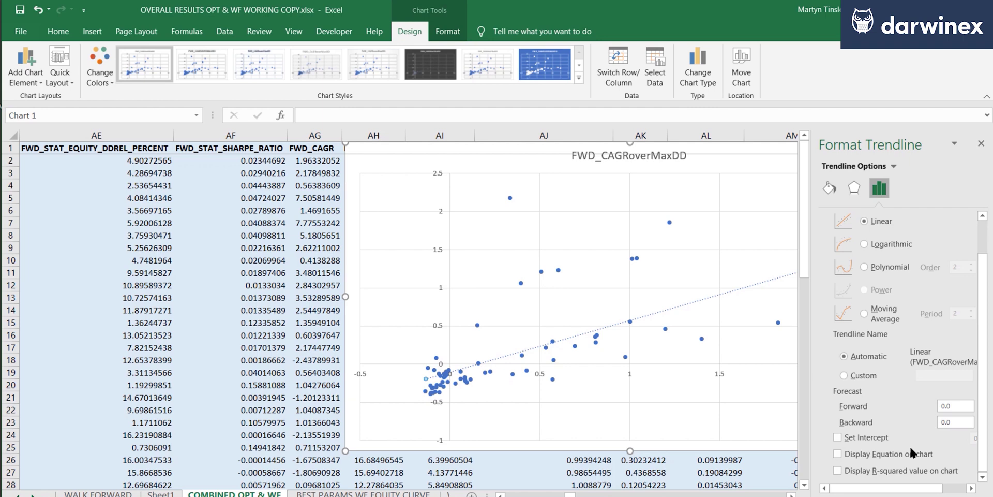
left_click(876, 472)
left_click(696, 353)
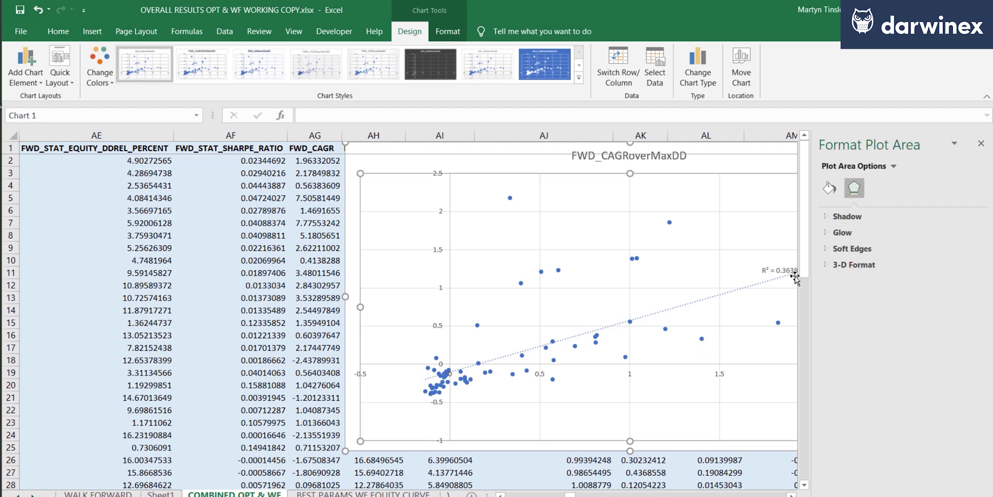
left_click(979, 141)
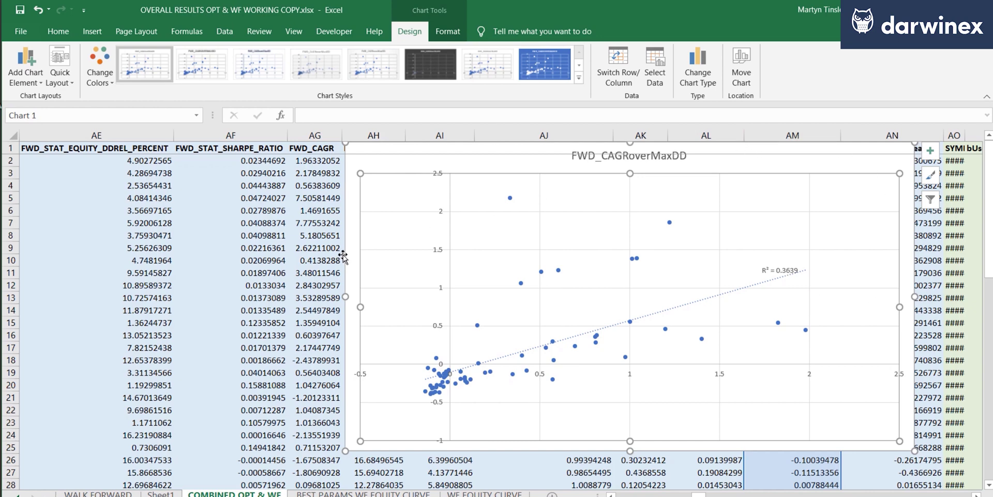
left_click_drag(337, 277, 310, 384)
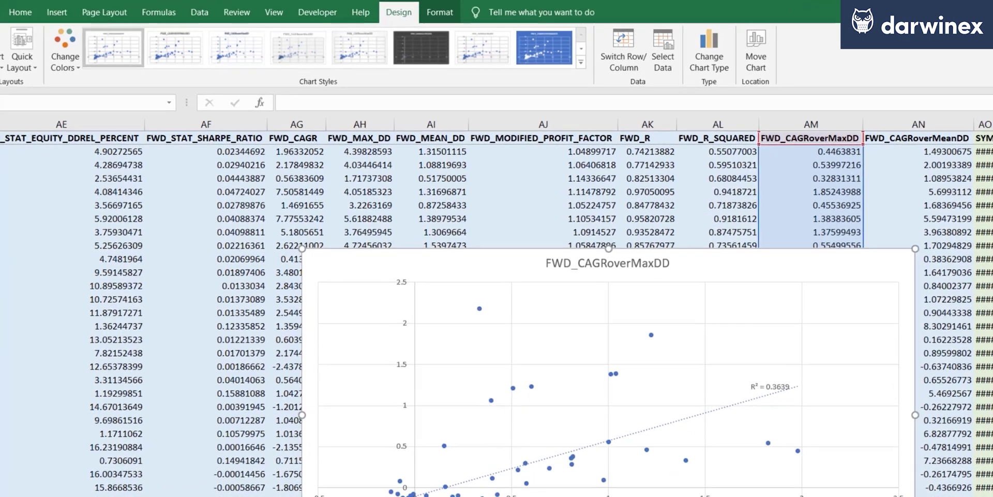
Insert a scatter chart plotting the FWD_R column against the OPT_R column
scroll(497, 310, "left", 10)
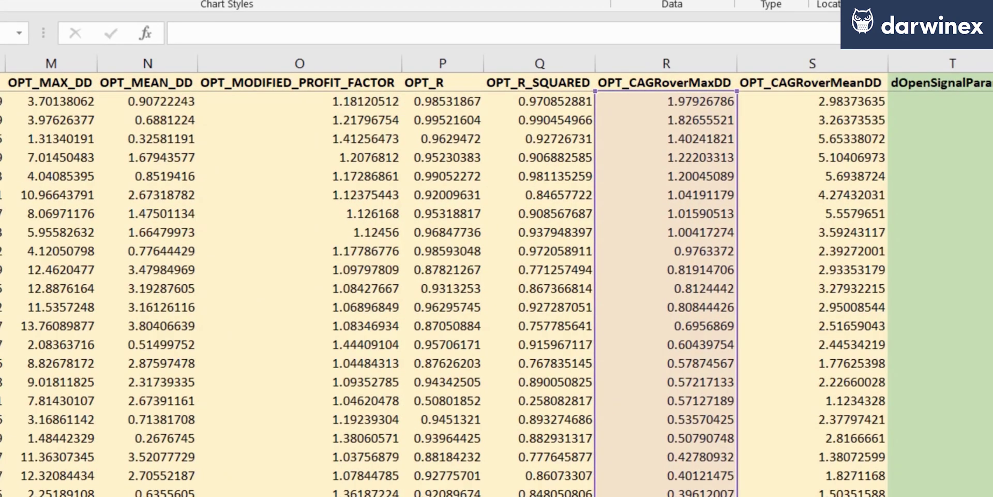
left_click(440, 62)
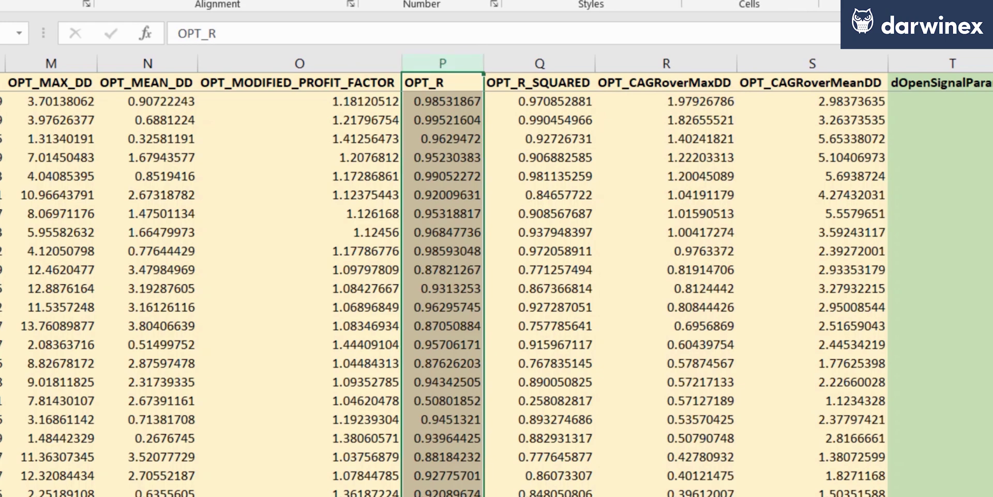
scroll(496, 274, "right", 10)
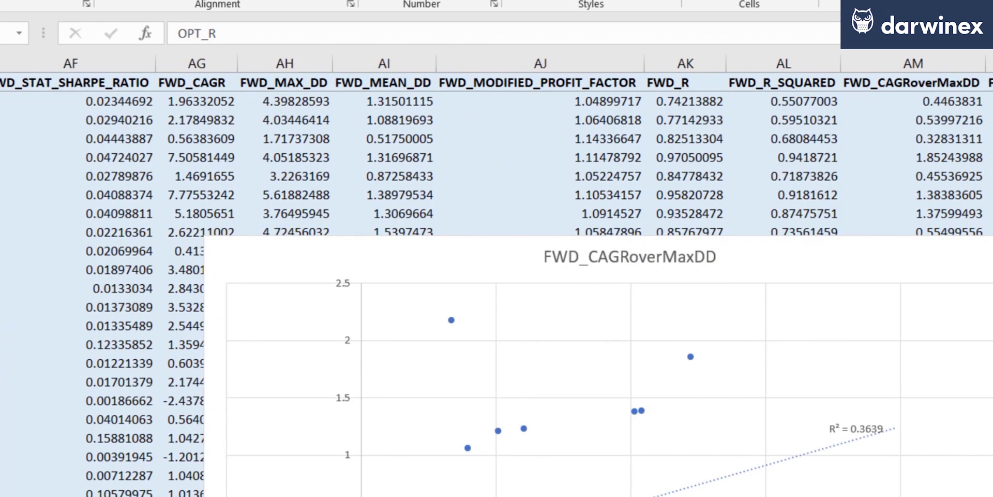
left_click(681, 64)
key("alt+n")
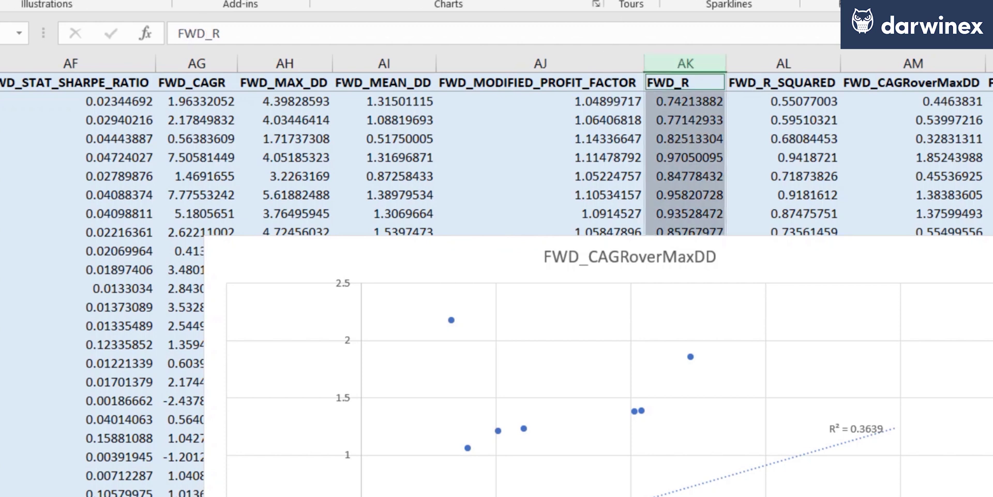
left_click(449, 1)
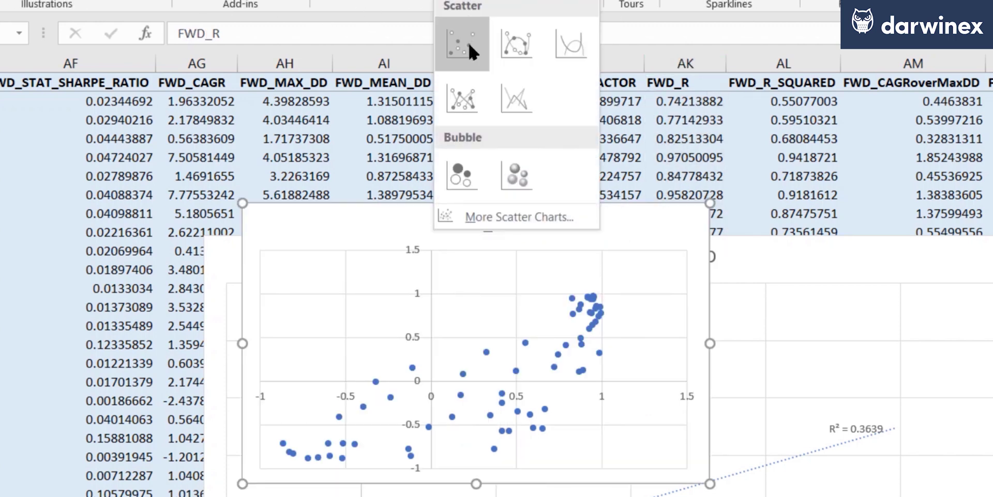
left_click(454, 44)
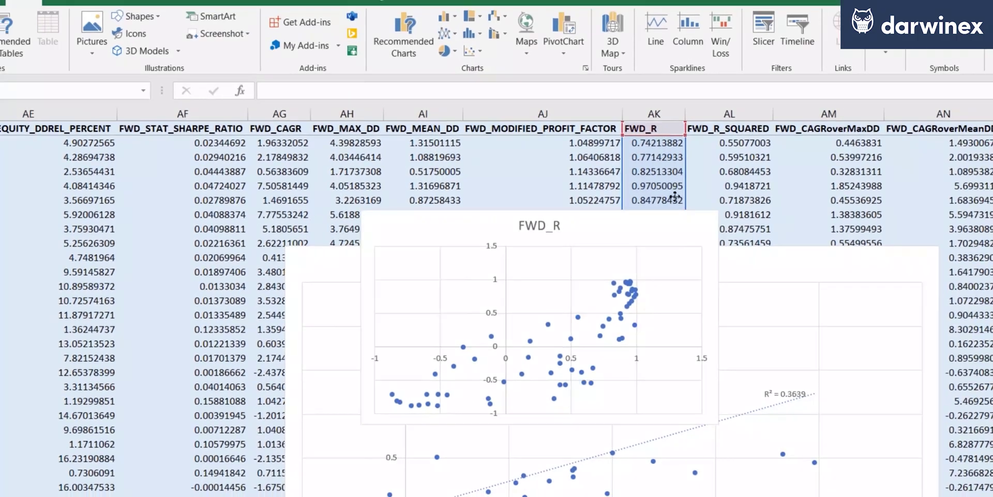
Separate the two charts, placing FWD_CAGRoverMaxDD to the left of FWD_R, and enlarge the FWD_R chart
left_click_drag(582, 207, 975, 100)
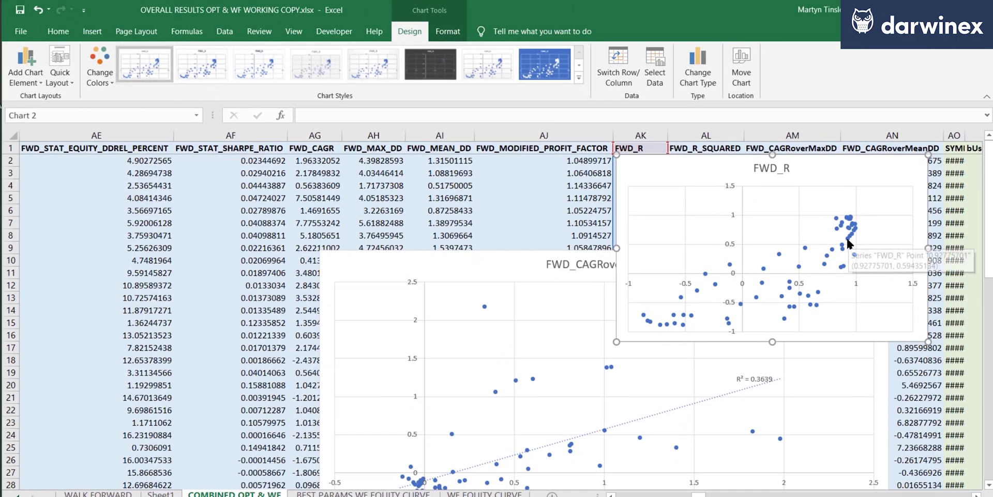
left_click(581, 253)
left_click_drag(581, 254, 290, 164)
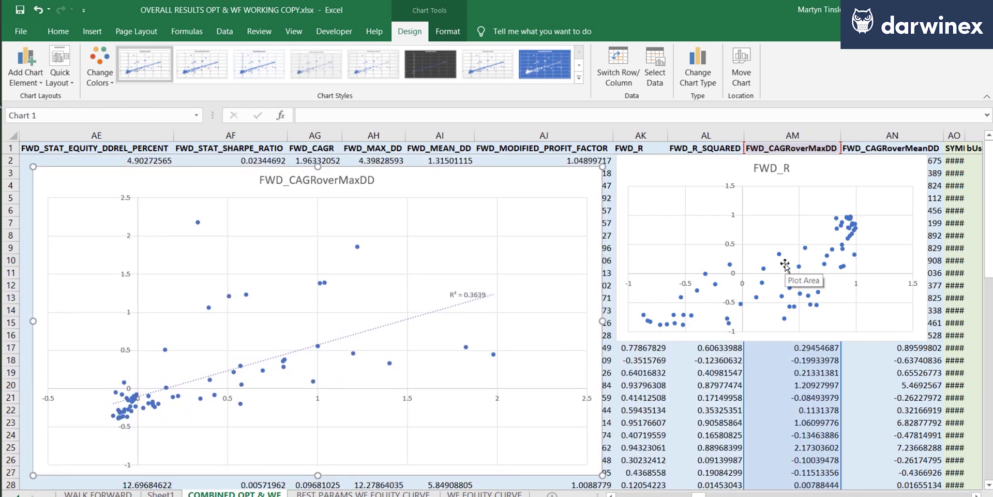
key("alt+h")
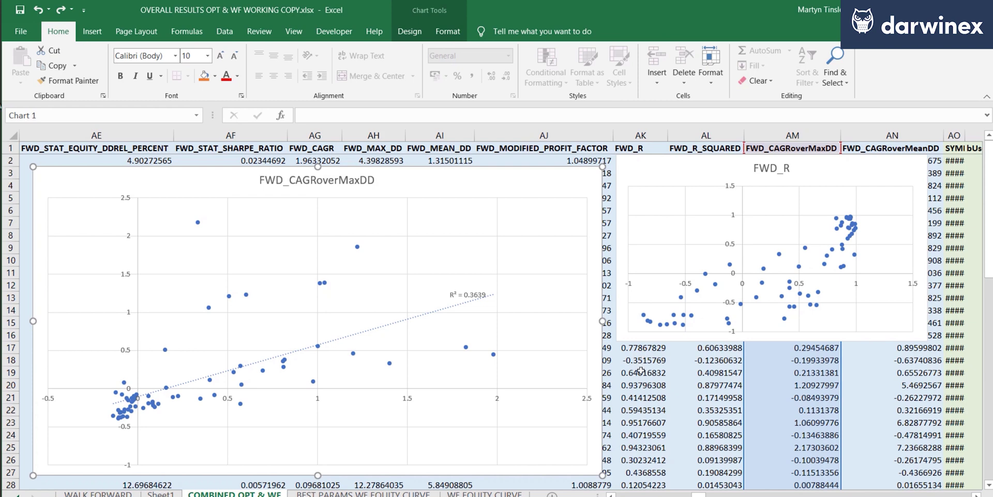
left_click(650, 334)
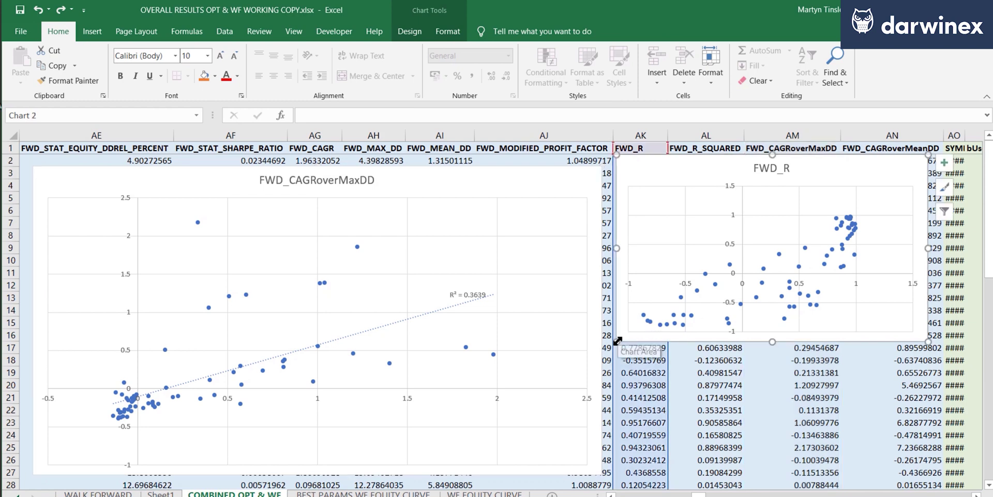
left_click_drag(618, 340, 448, 482)
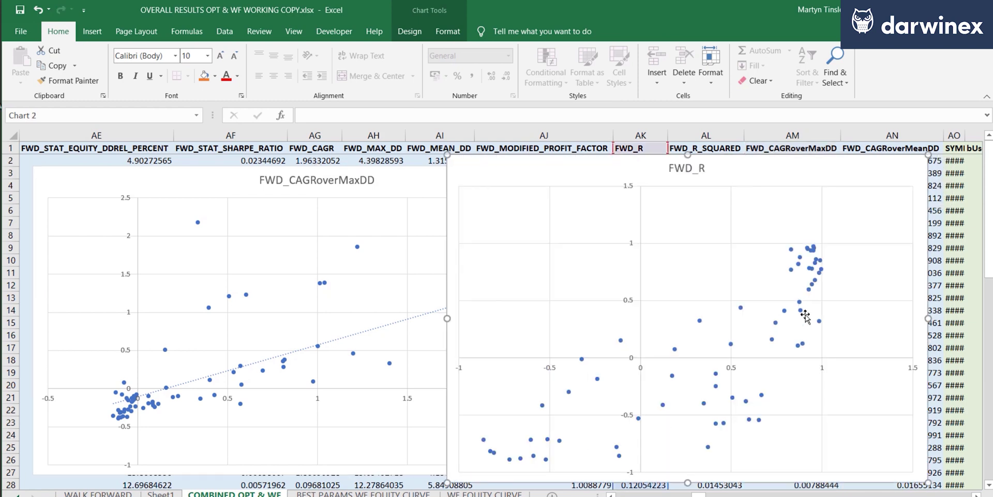
Add a linear trendline with its R-squared value to the FWD_R chart and shift the chart right to uncover the neighbouring chart's R-squared label
right_click(816, 264)
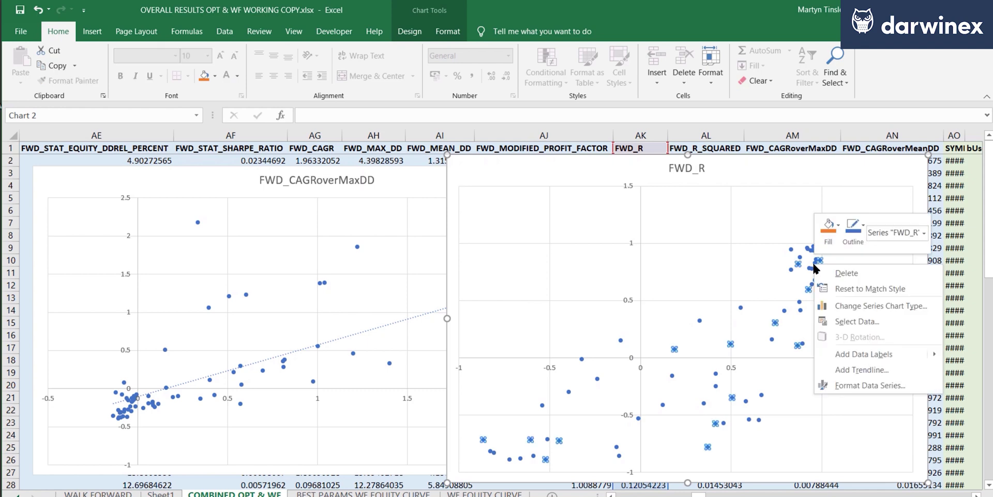
left_click(862, 369)
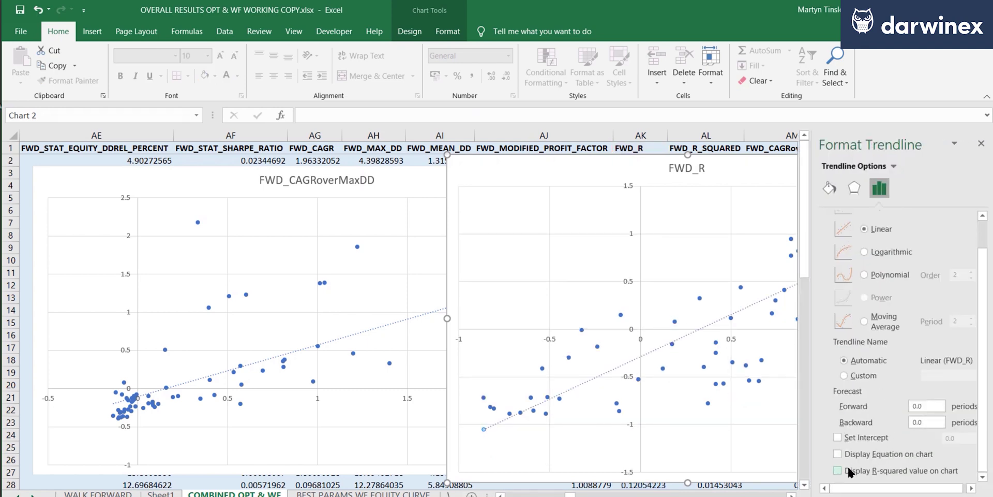
left_click(838, 471)
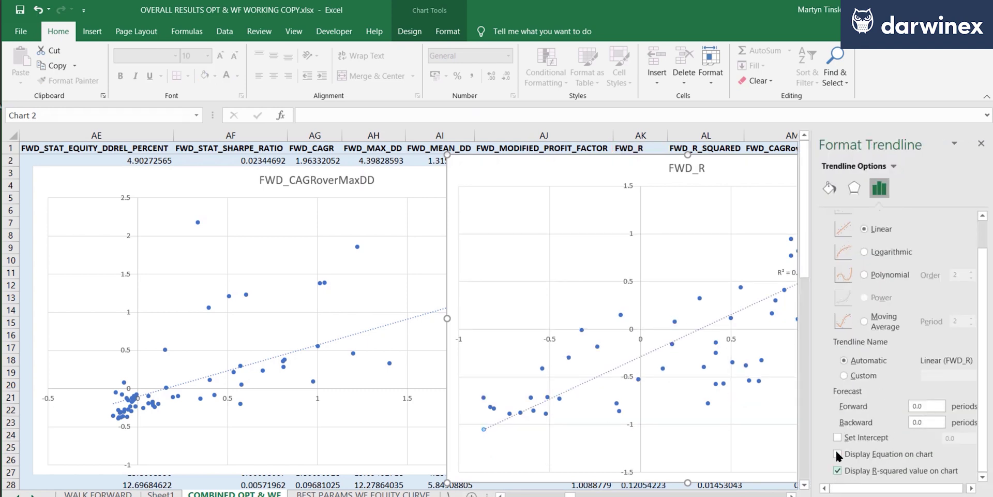
left_click(980, 146)
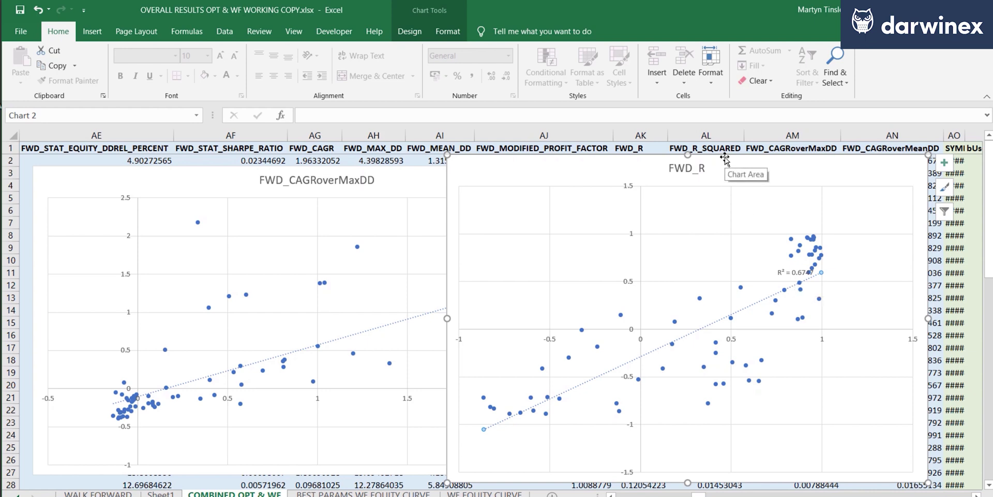
left_click_drag(735, 160, 825, 166)
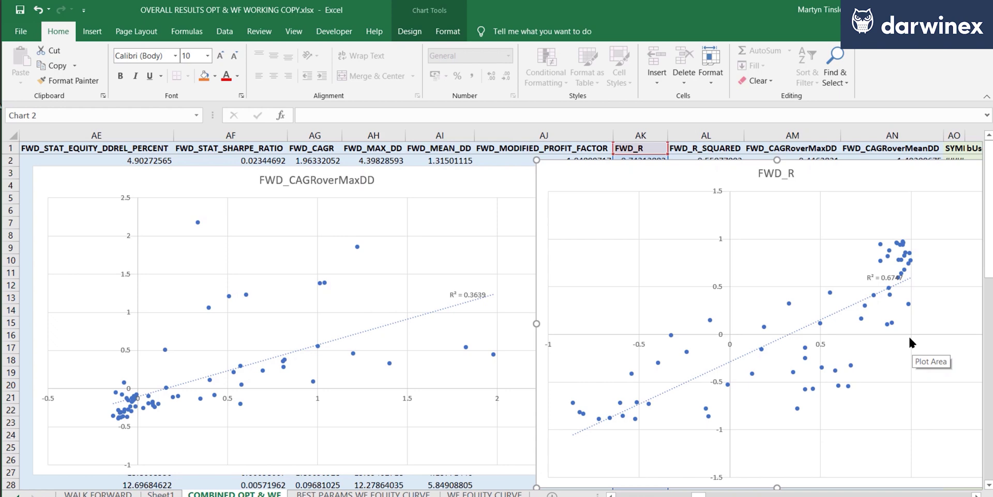
Insert a scatter chart plotting the FWD_MAX_DD column against the OPT_MAX_DD column and enlarge it over the two existing charts
mouse_move(908, 264)
left_click_drag(641, 137, 374, 138)
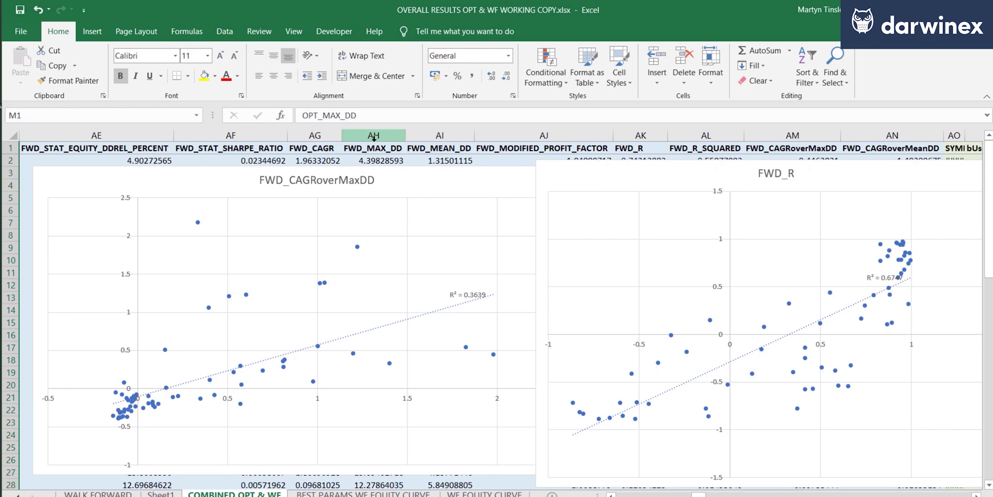
left_click(374, 137)
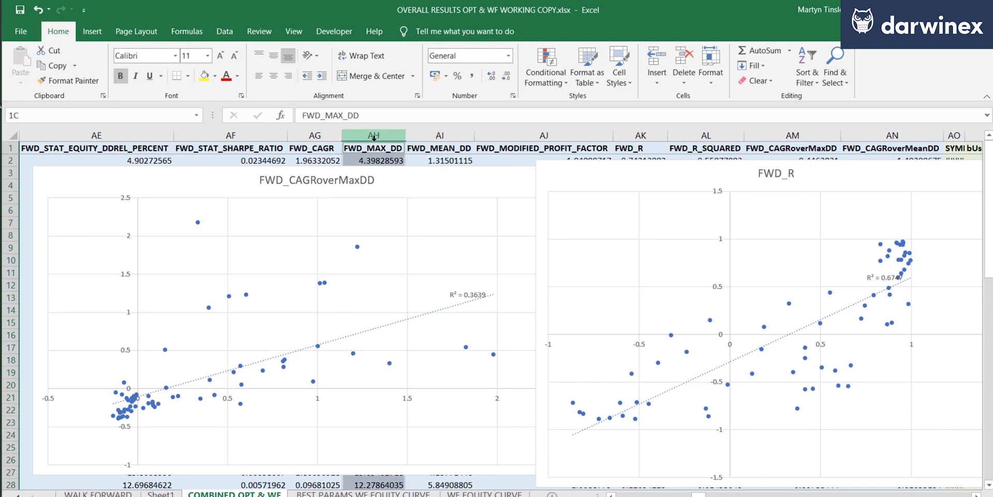
left_click(90, 36)
left_click(481, 81)
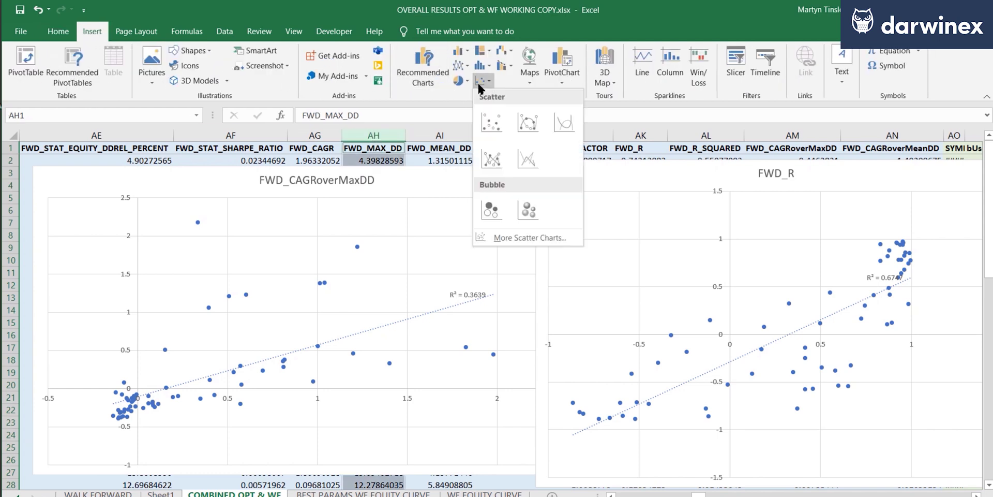
left_click(491, 122)
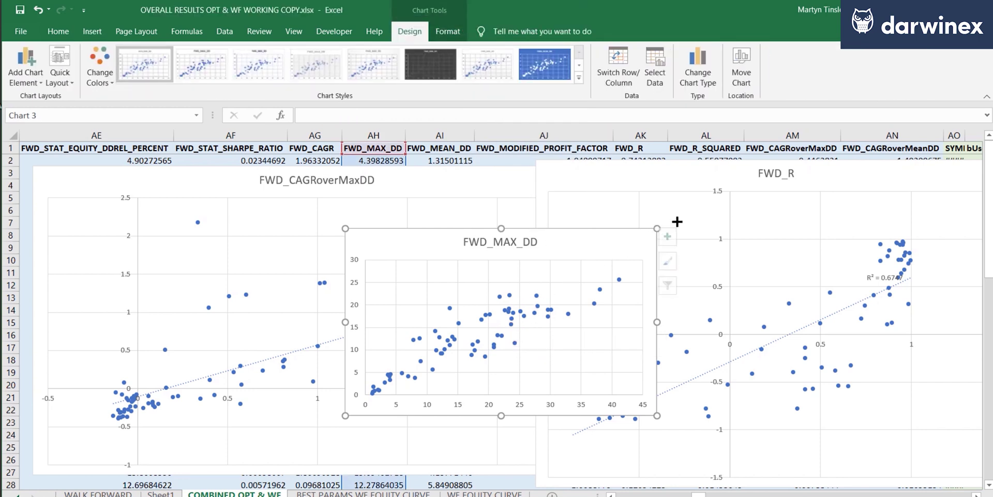
left_click_drag(657, 229, 834, 161)
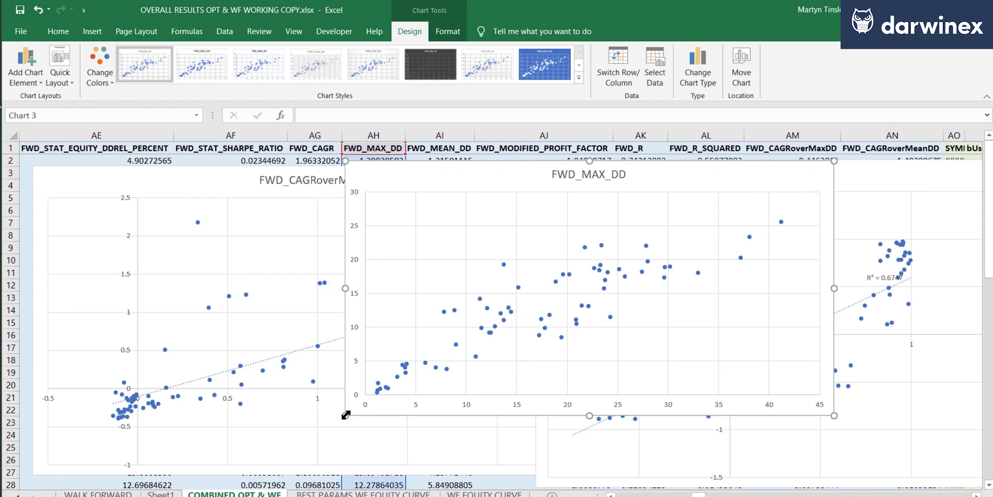
left_click_drag(346, 415, 266, 473)
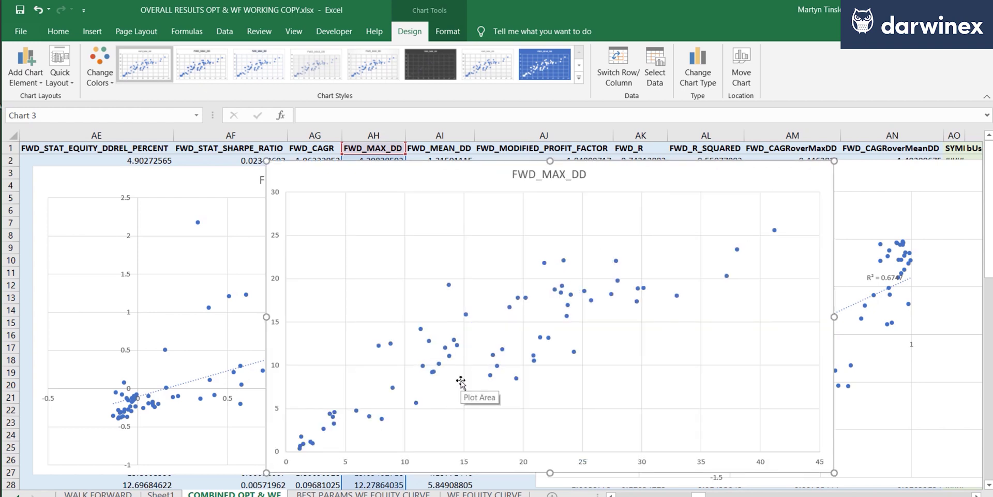
Add a linear trendline with its R-squared value to the FWD_MAX_DD chart
right_click(572, 294)
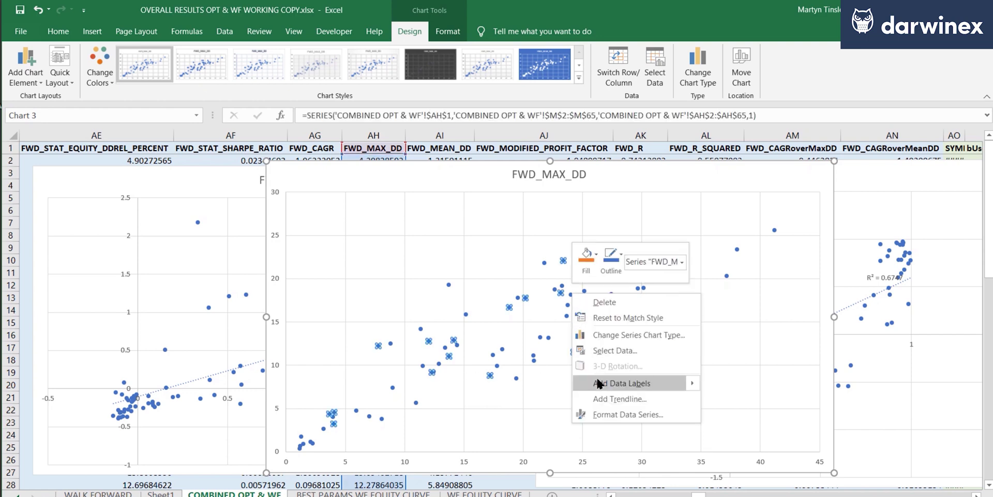
left_click(615, 398)
scroll(864, 377, "down", 2)
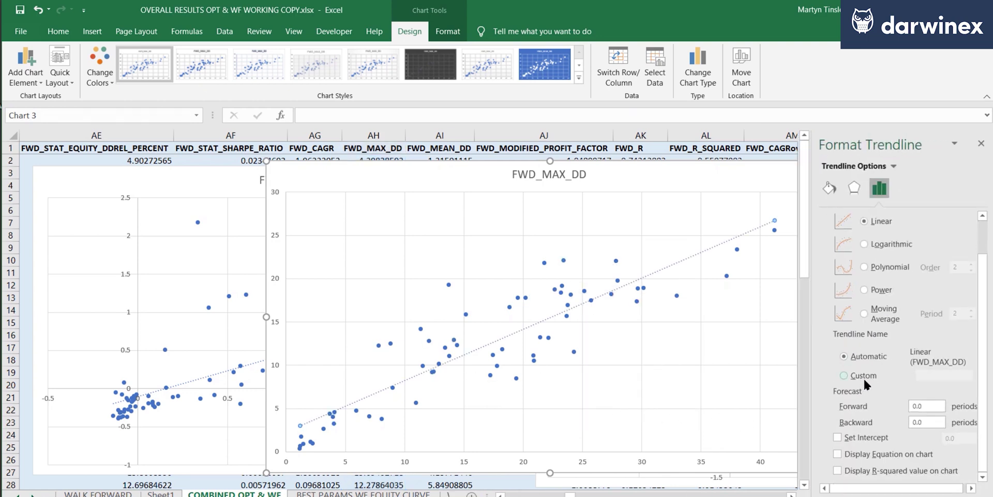
left_click(839, 469)
left_click(981, 145)
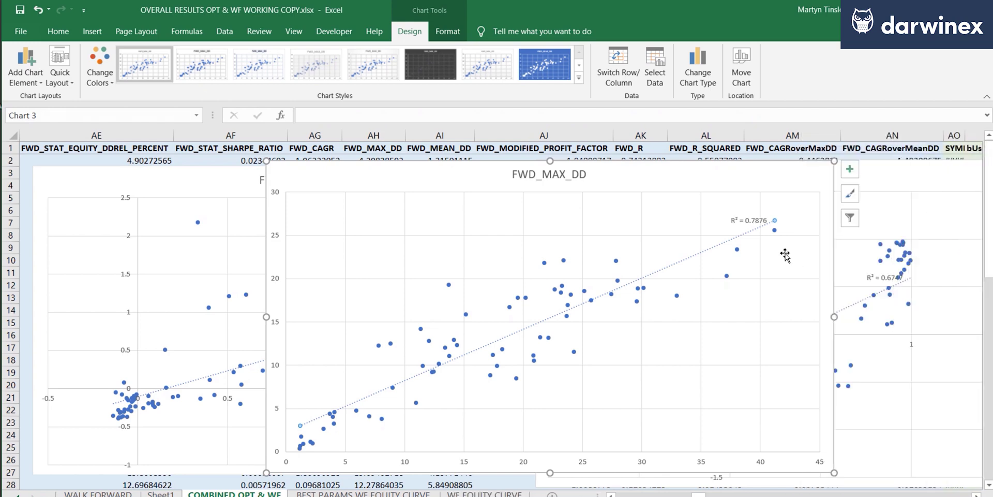